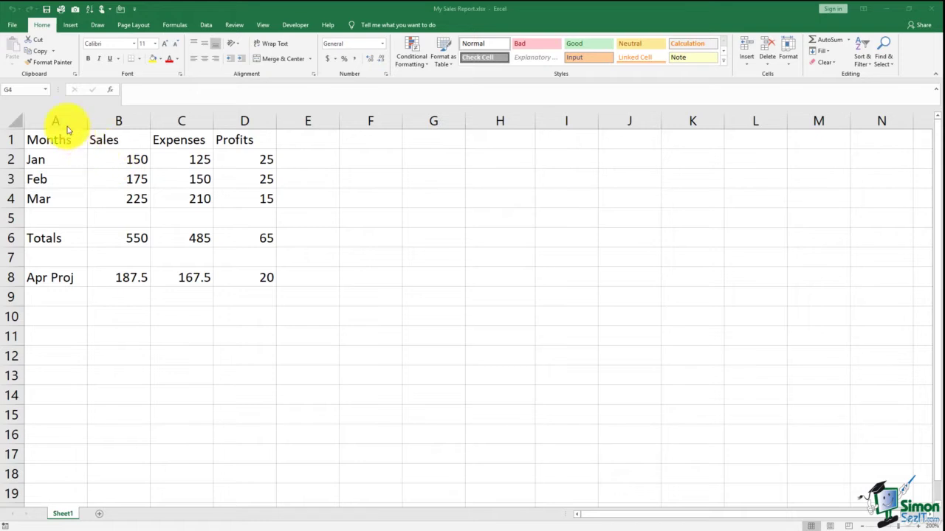
# Pin My Sales Report.xlsx in the list of recent workbooks.
pyautogui.click(14, 28)
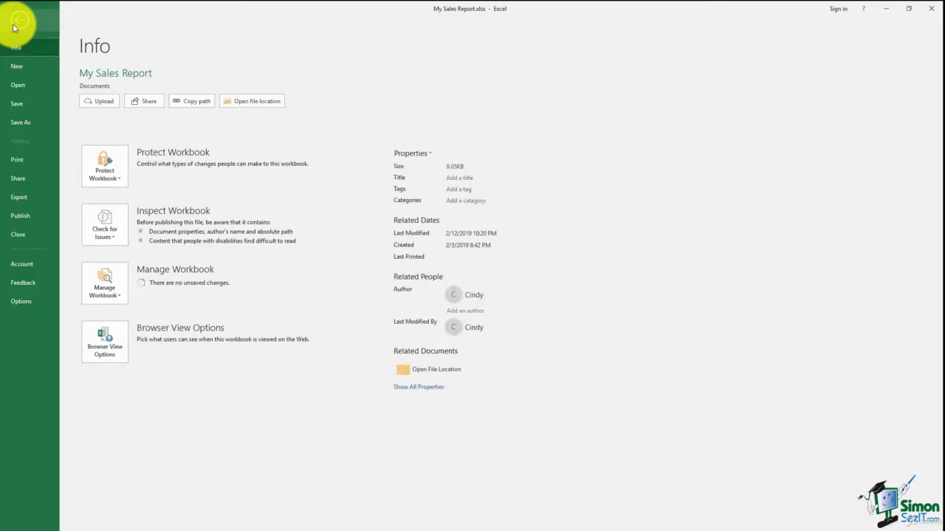
pyautogui.click(23, 91)
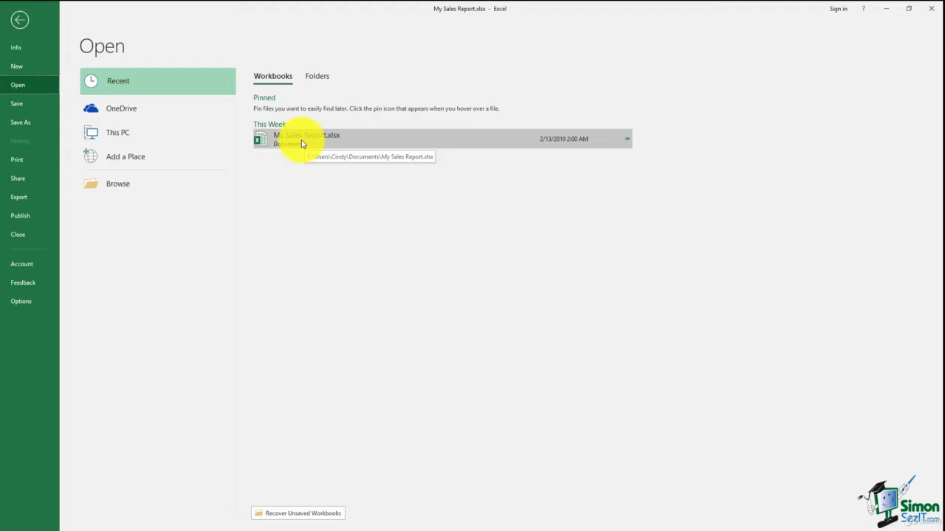
pyautogui.click(627, 144)
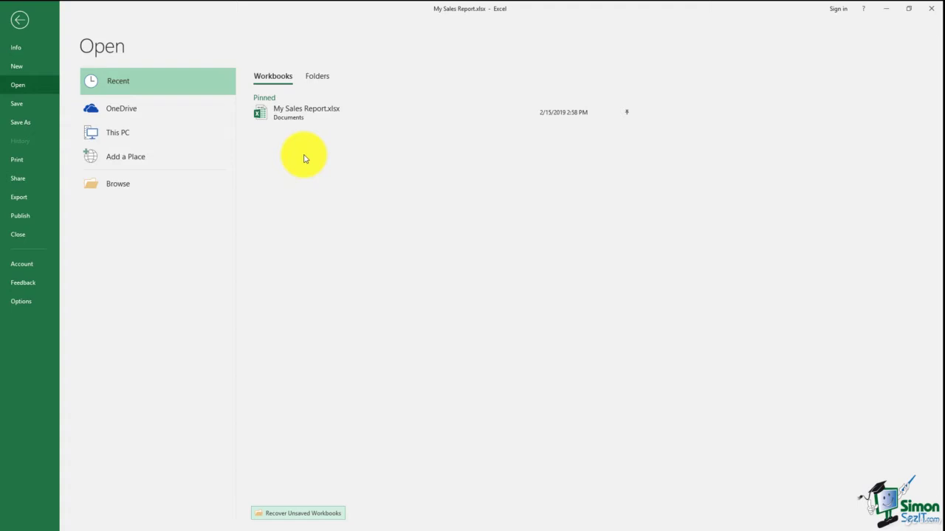
# Browse to the Excel folder inside Documents and open Loan Workbook.xlsx.
pyautogui.click(118, 186)
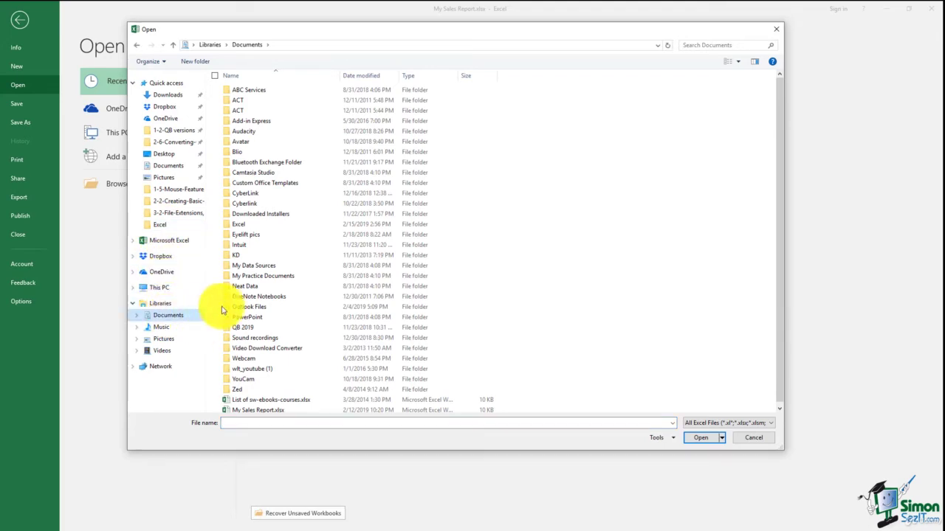
pyautogui.doubleClick(235, 224)
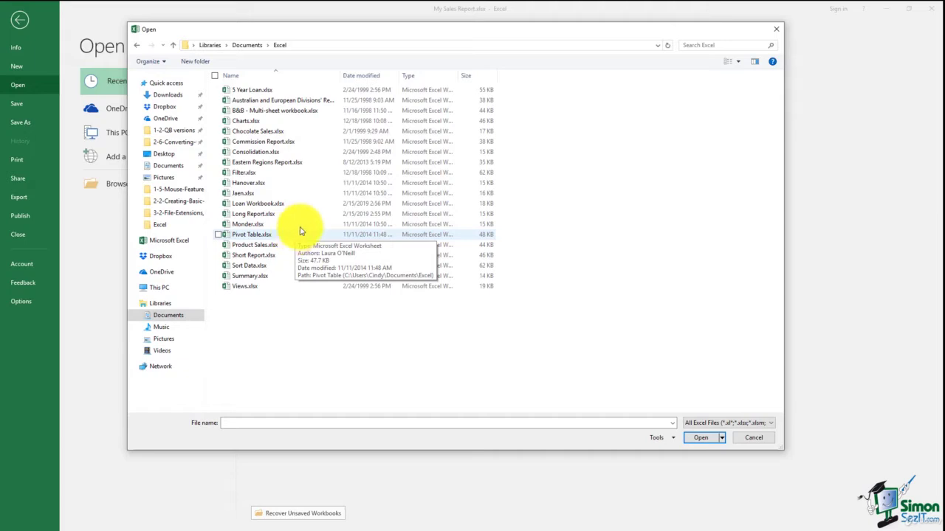
pyautogui.click(266, 208)
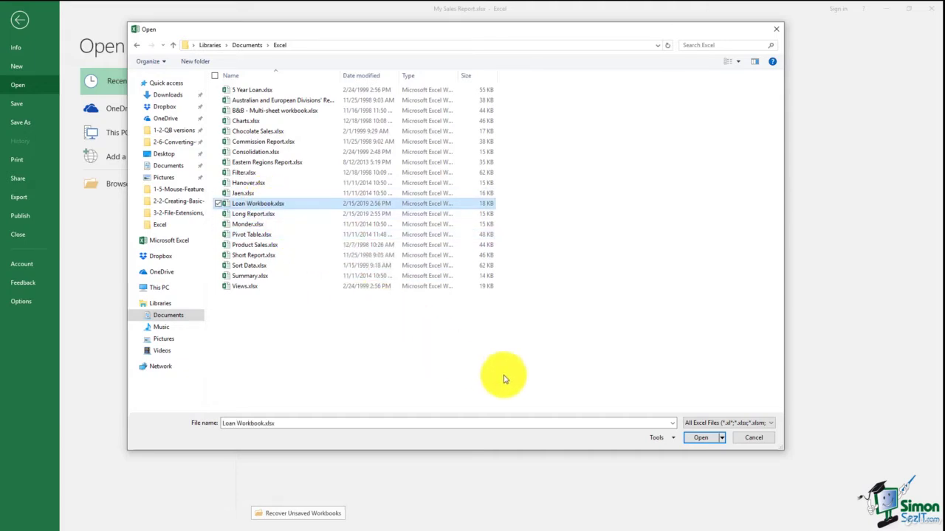
pyautogui.click(691, 441)
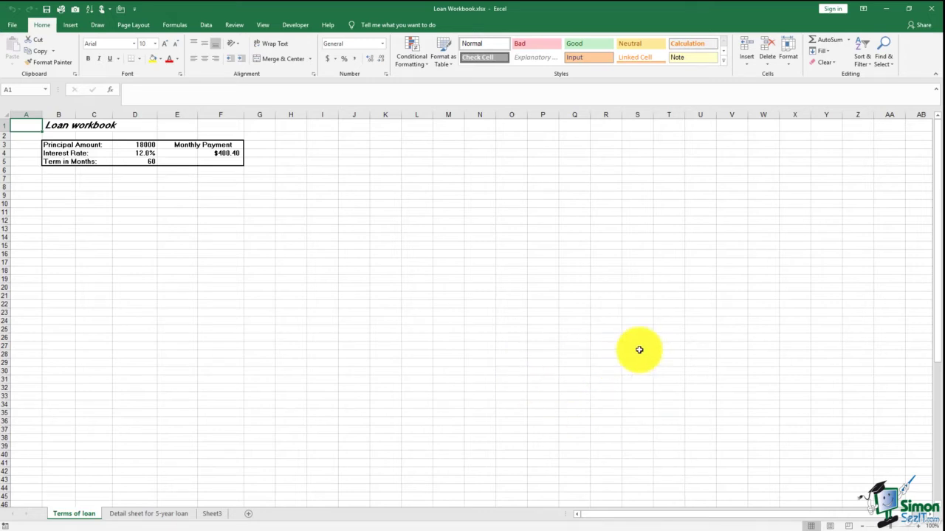
# Enlarge the Terms of loan sheet and examine the monthly payment formula in F4 and the loan inputs in D3:D5.
pyautogui.click(919, 526)
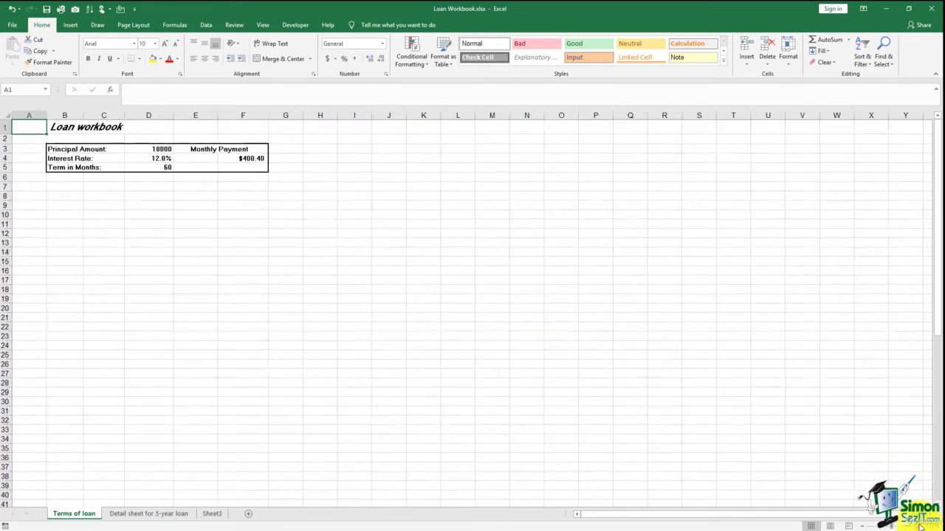
pyautogui.click(920, 525)
pyautogui.click(920, 526)
pyautogui.click(919, 526)
pyautogui.click(919, 525)
pyautogui.click(920, 526)
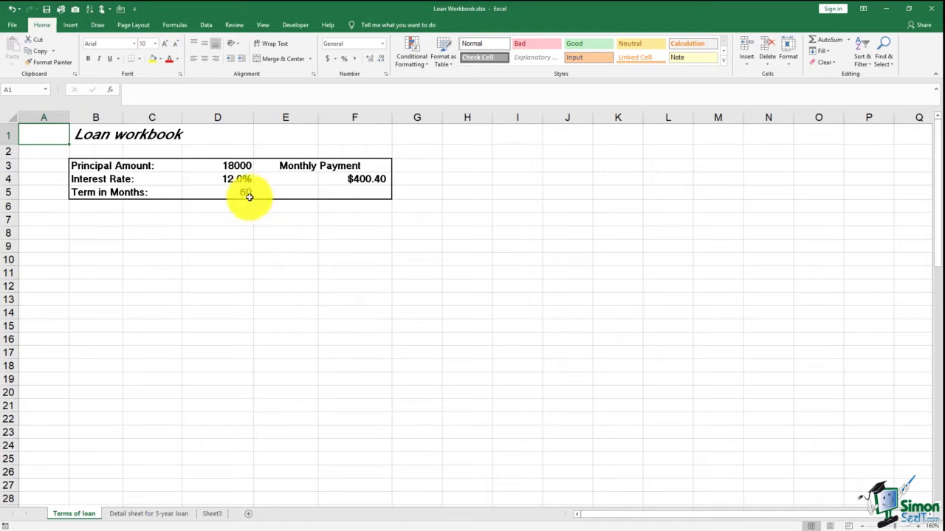
pyautogui.click(329, 179)
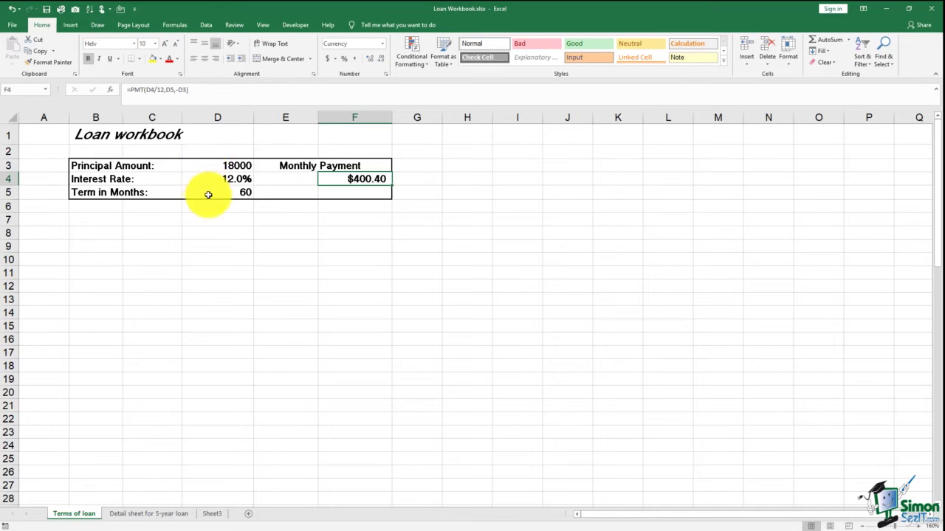
pyautogui.click(205, 165)
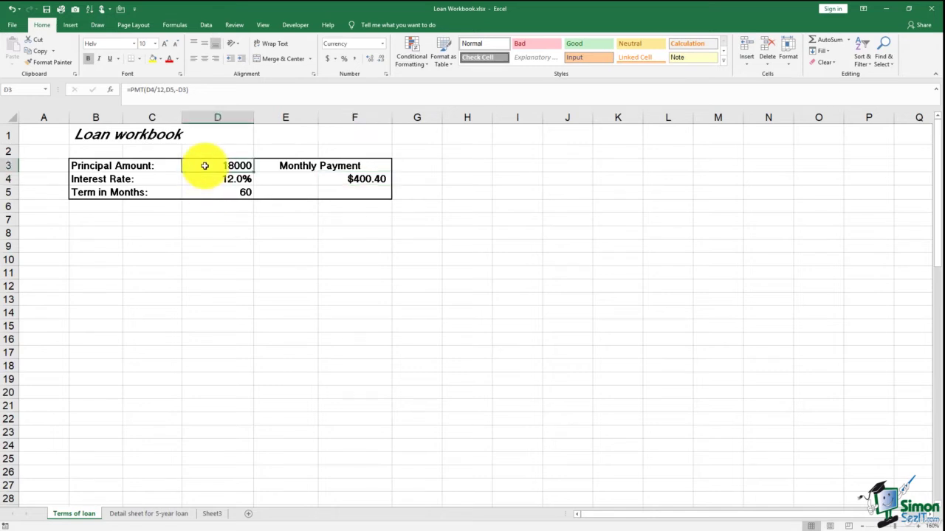
pyautogui.click(333, 179)
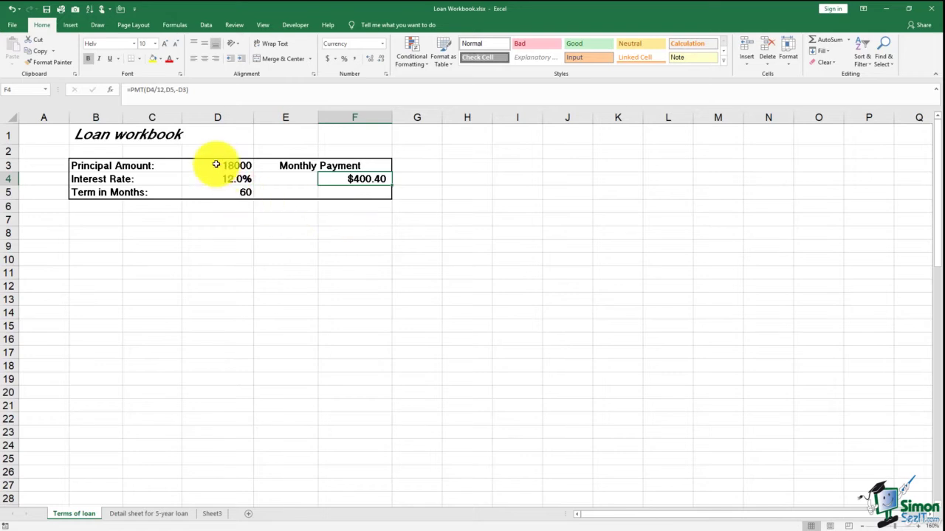
pyautogui.moveTo(217, 165); pyautogui.dragTo(222, 194)
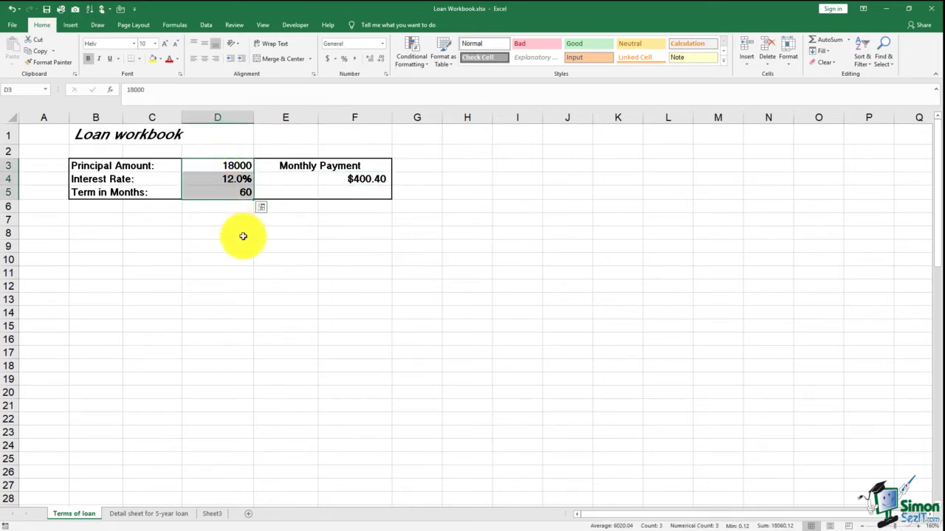
# Set the principal amount in D3 to 20000 and the interest rate in D4 to 5.7%.
pyautogui.click(232, 169)
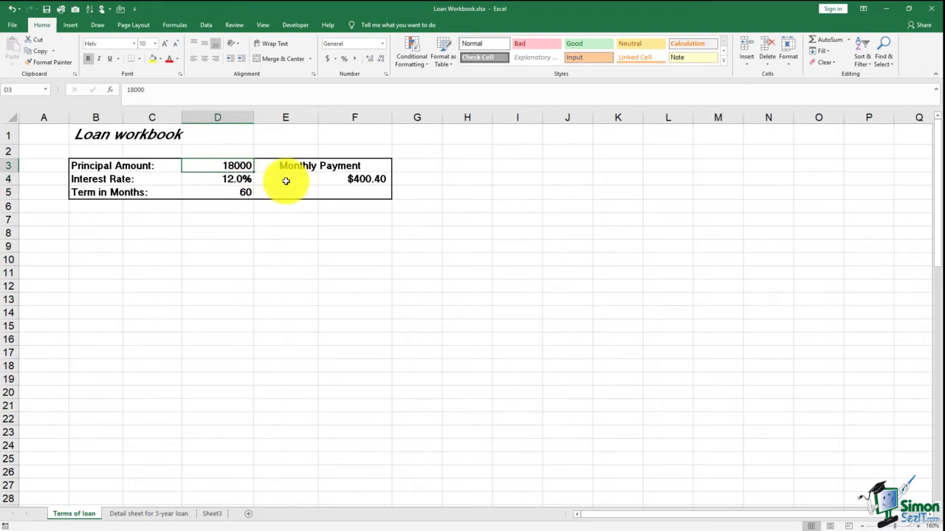
pyautogui.write('20000')
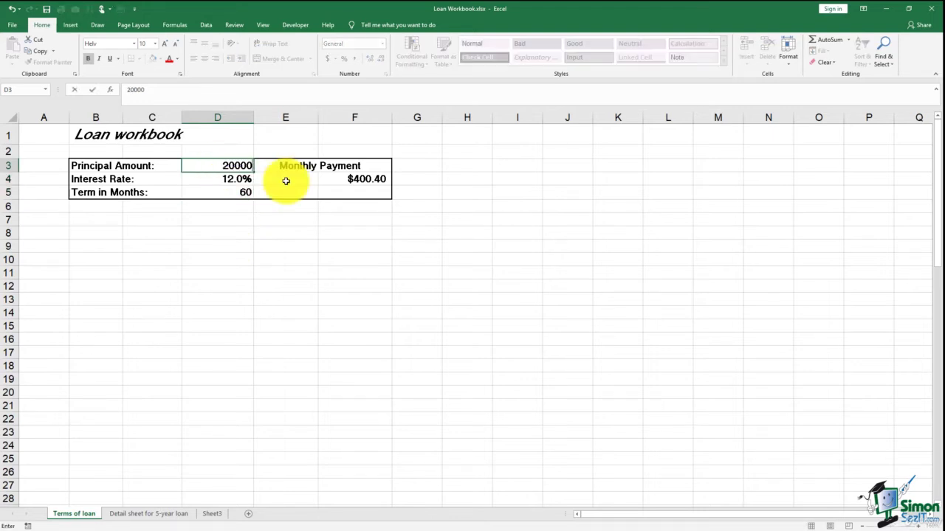
pyautogui.press('Tab')
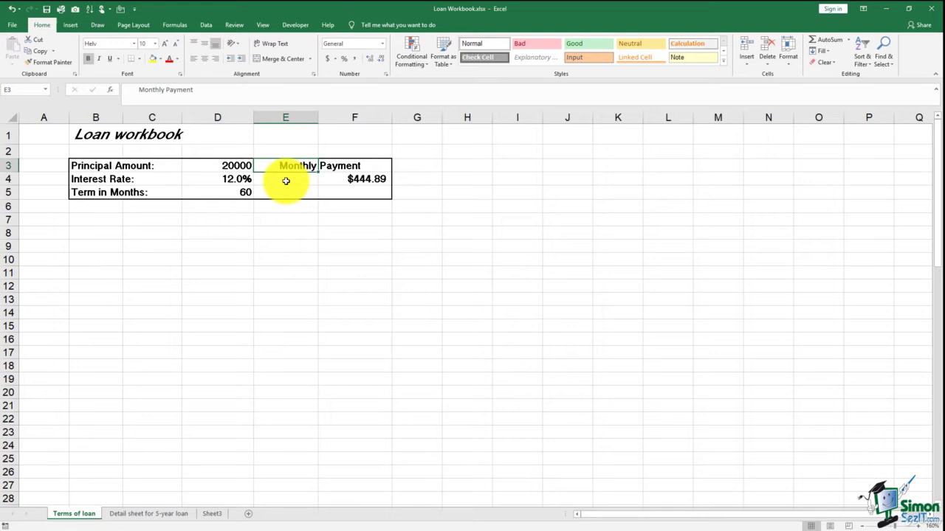
pyautogui.click(238, 182)
pyautogui.write('5.7')
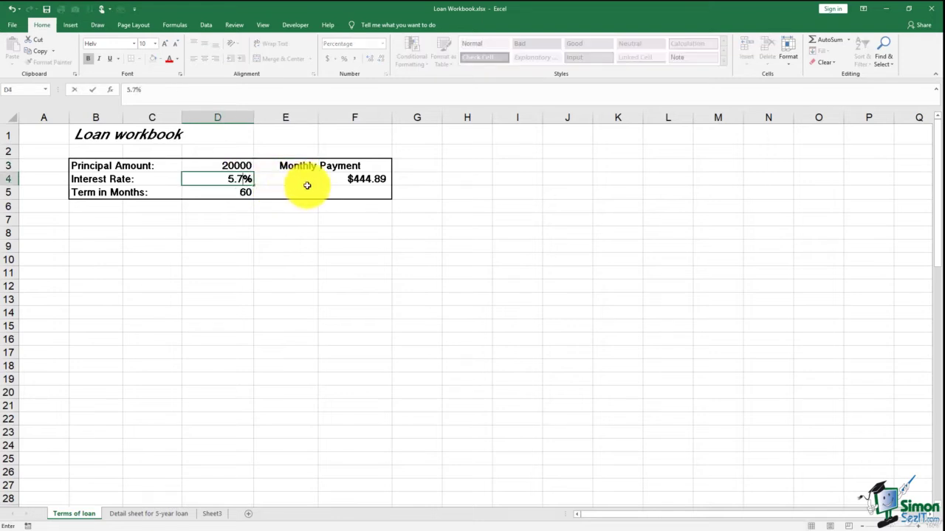
pyautogui.click(307, 185)
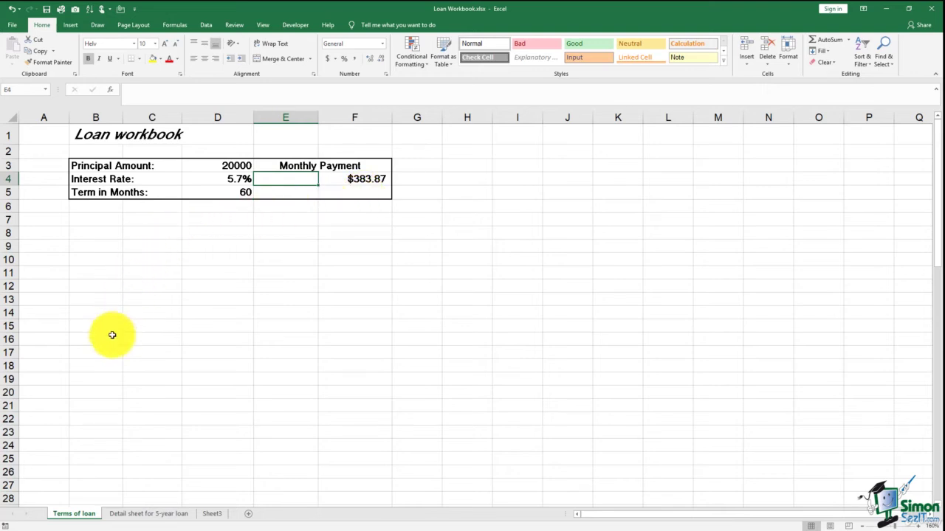
# Examine how beginning balance C9 on the Detail sheet for 5-year loan refers to the principal amount on the Terms of loan sheet.
pyautogui.click(119, 514)
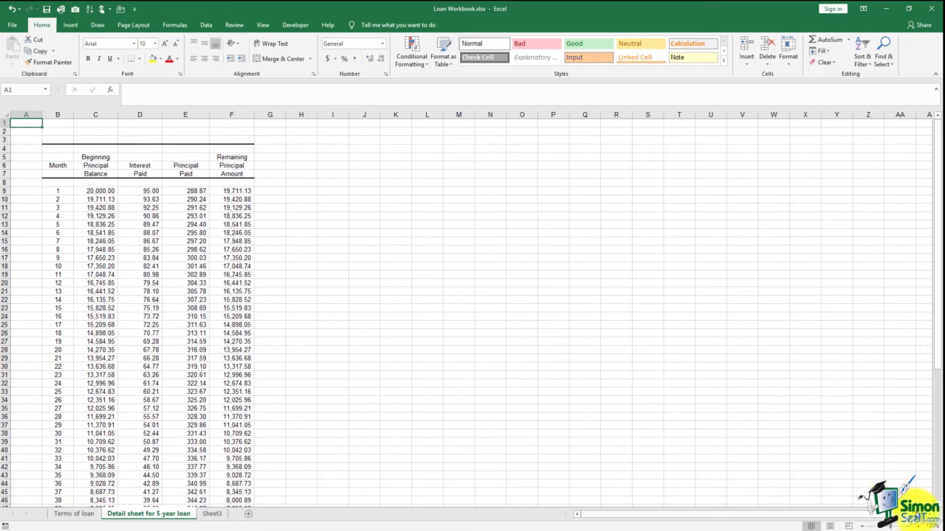
pyautogui.click(920, 526)
pyautogui.click(920, 525)
pyautogui.click(921, 525)
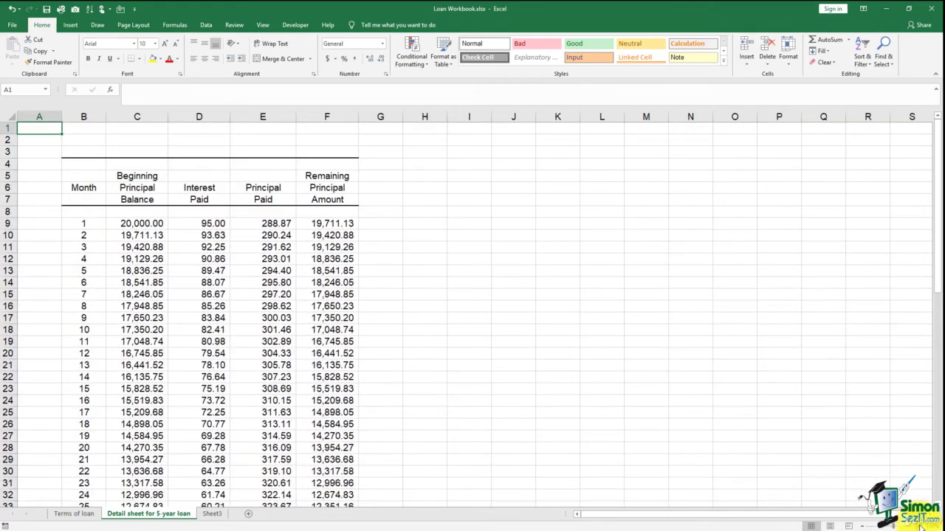
pyautogui.click(920, 525)
pyautogui.click(155, 233)
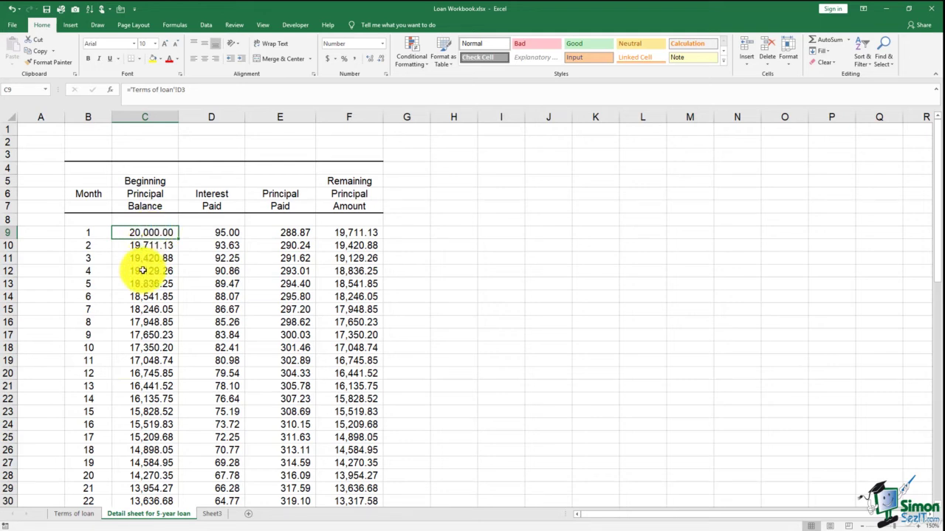
pyautogui.click(74, 514)
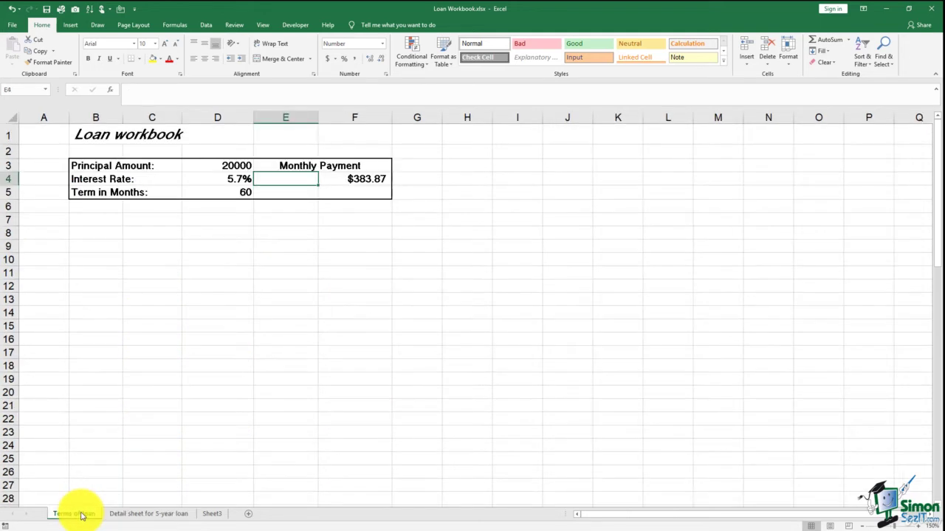
pyautogui.click(235, 167)
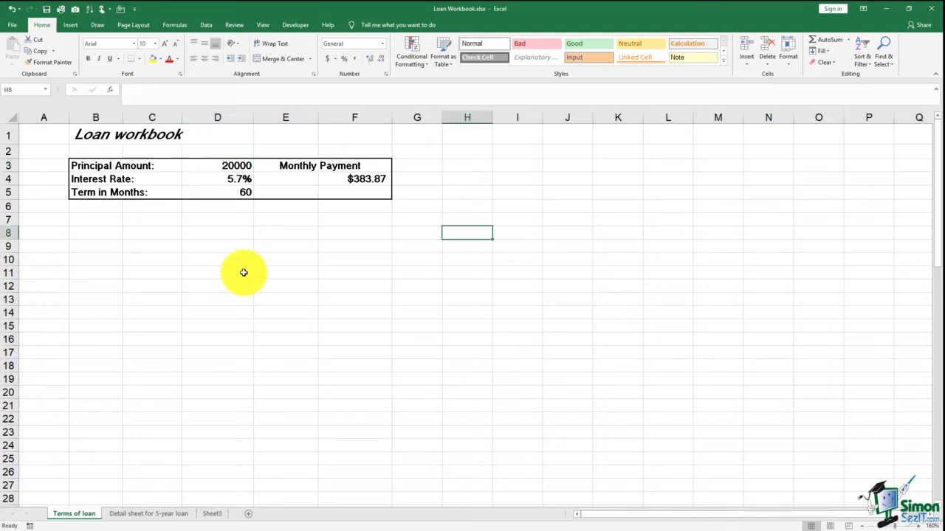
pyautogui.click(144, 513)
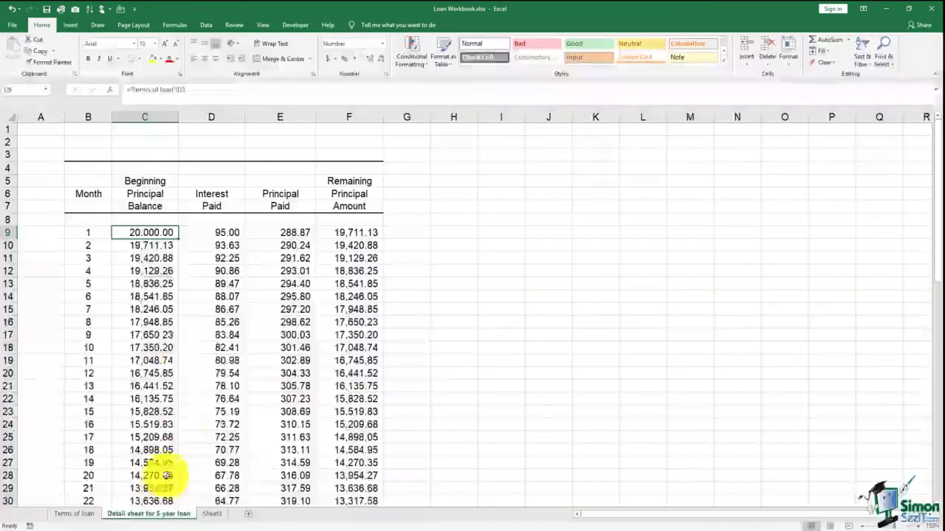
# Enter a formula in C9 of the detail sheet that references the principal amount in D3 of Terms of loan.
pyautogui.doubleClick(152, 233)
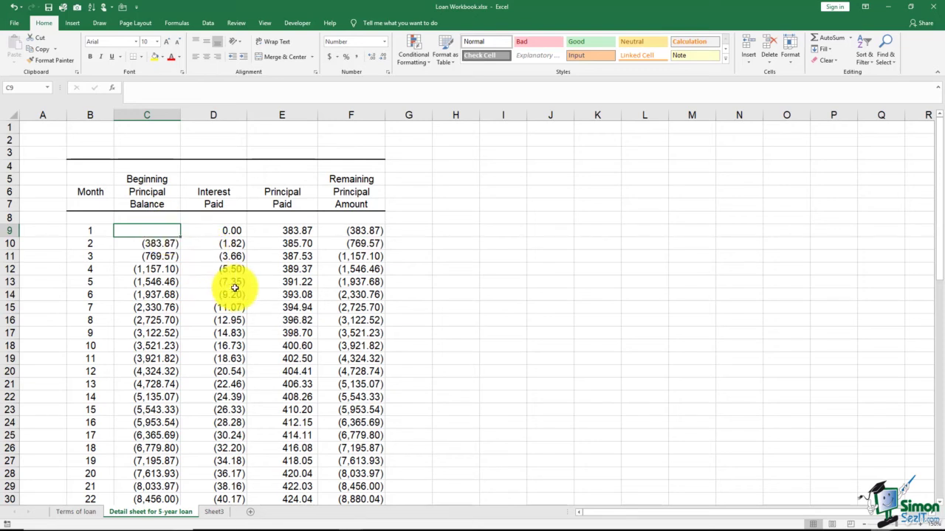
pyautogui.write('=')
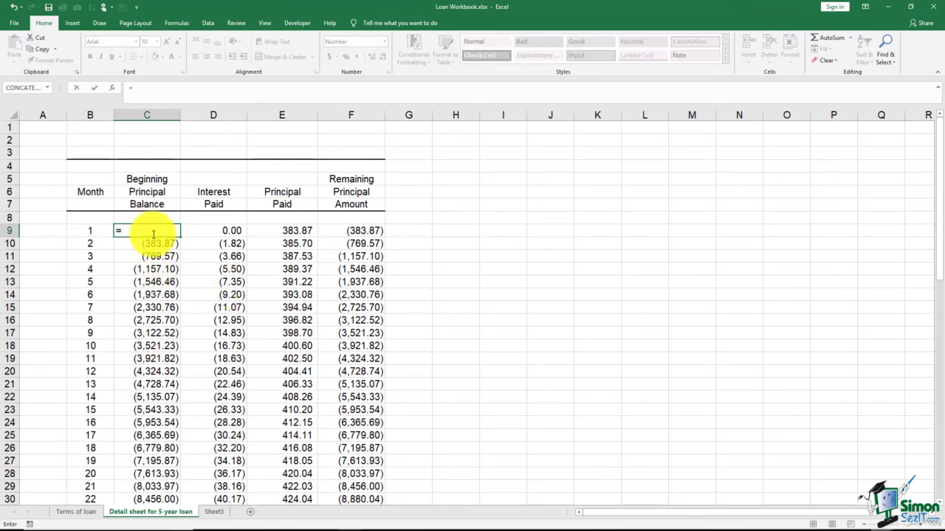
pyautogui.click(76, 511)
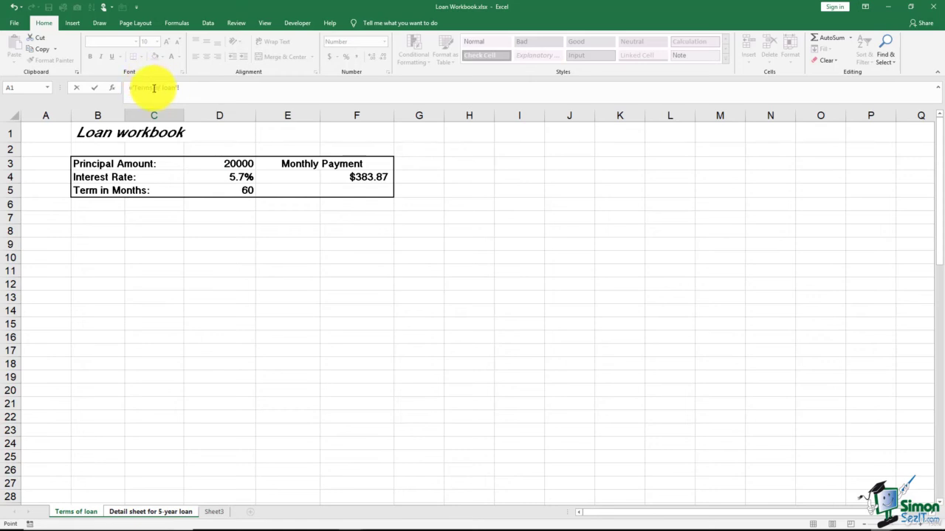
pyautogui.click(202, 164)
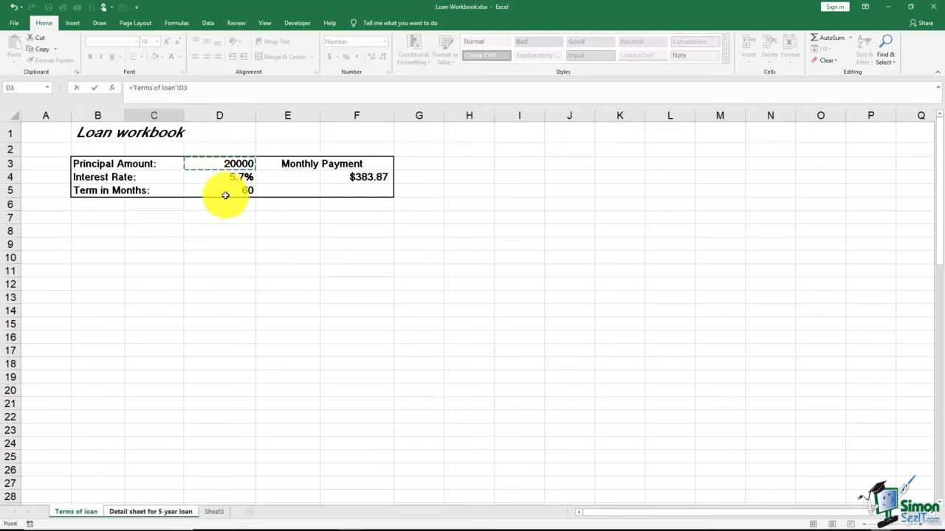
pyautogui.press('Return')
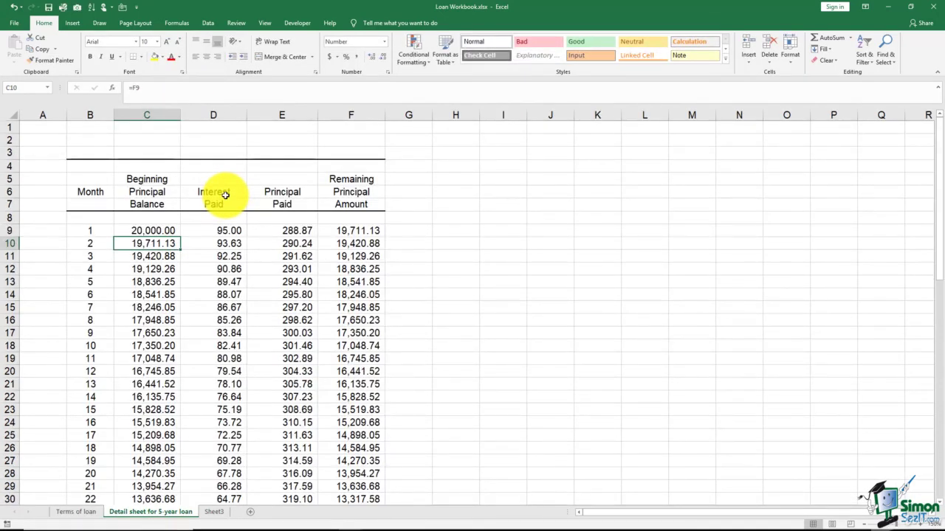
# Clear C9 on the detail sheet, re-enter it as ='Terms of loan'!D3, and check the formula in the cell.
pyautogui.click(171, 231)
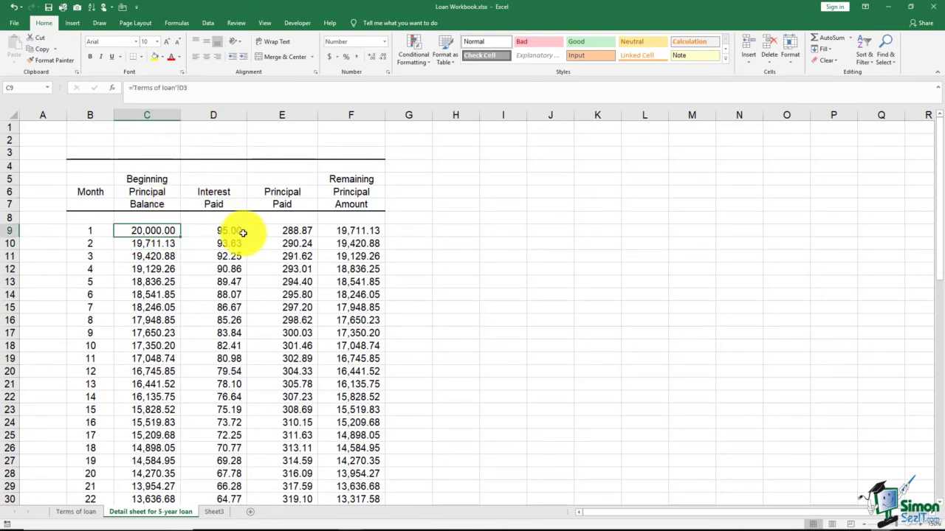
pyautogui.press('Delete')
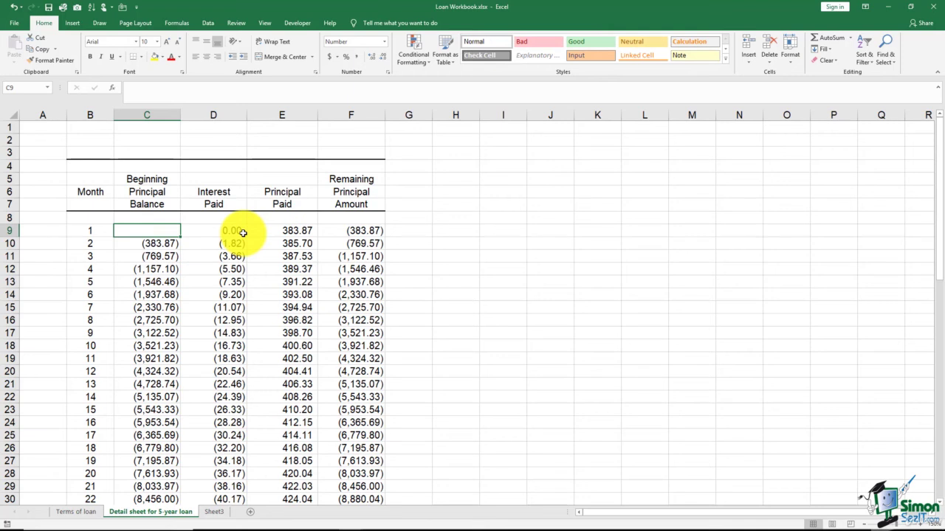
pyautogui.write('=')
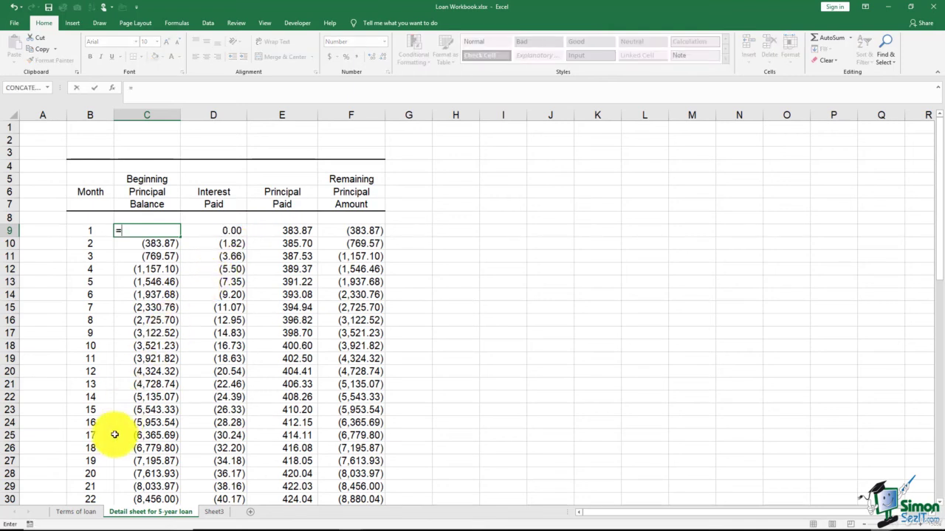
pyautogui.click(86, 515)
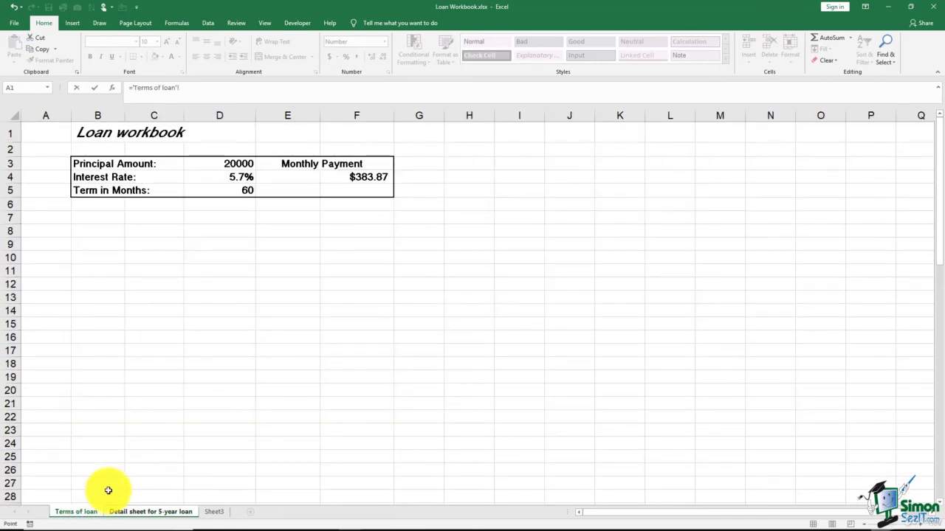
pyautogui.click(211, 161)
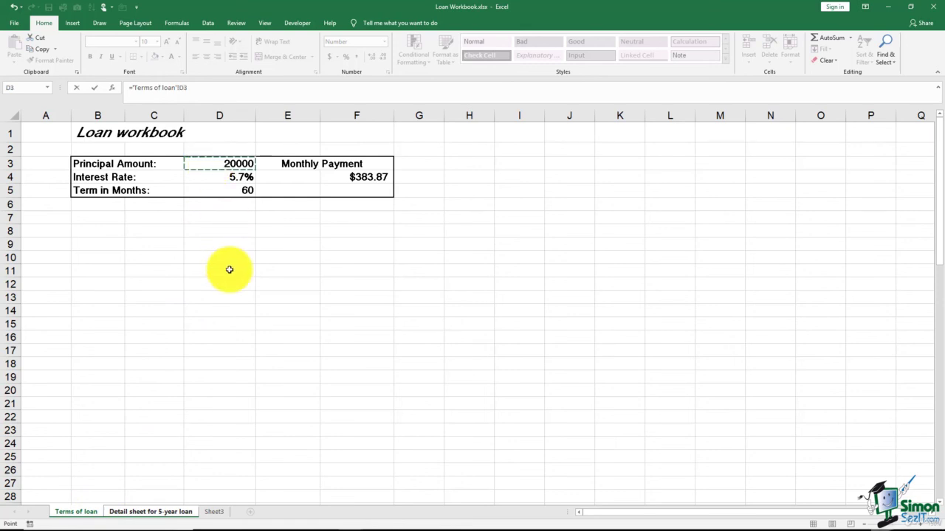
pyautogui.press('Return')
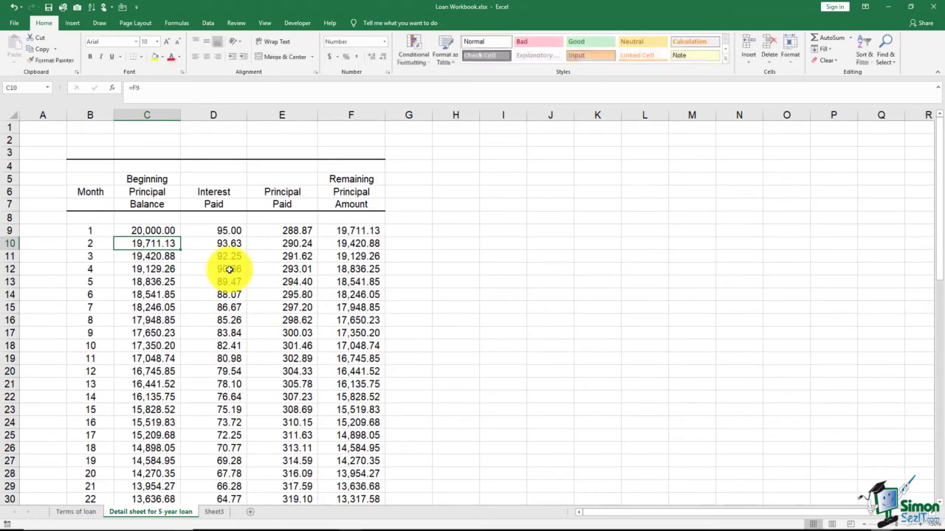
pyautogui.click(158, 231)
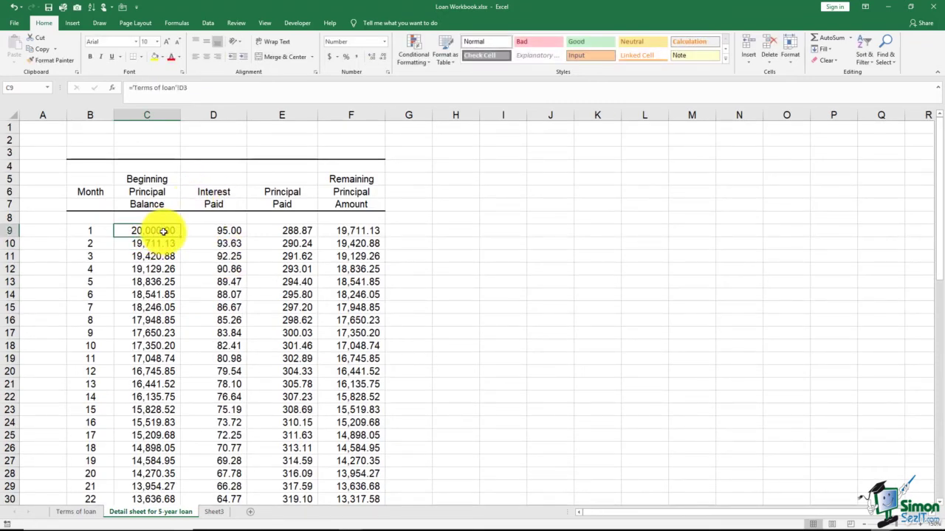
pyautogui.doubleClick(159, 230)
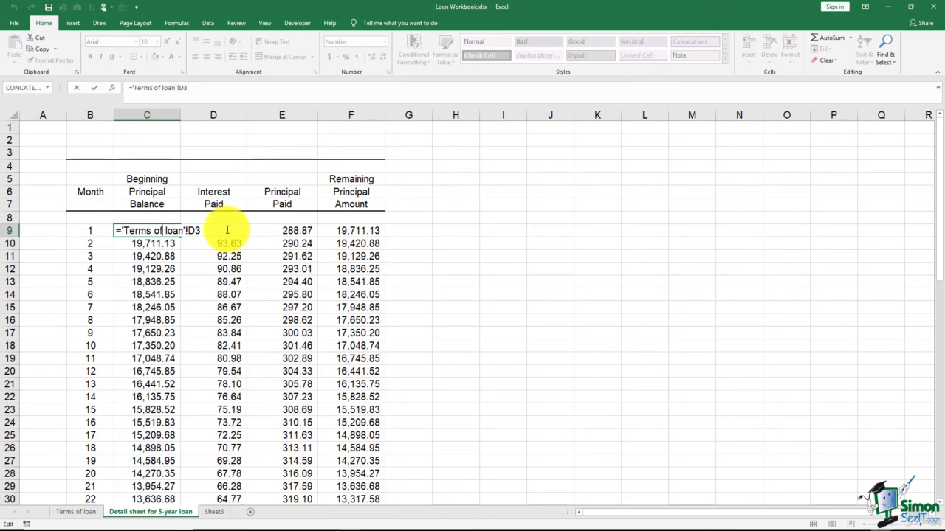
pyautogui.hotkey('ctrl', 'Return')
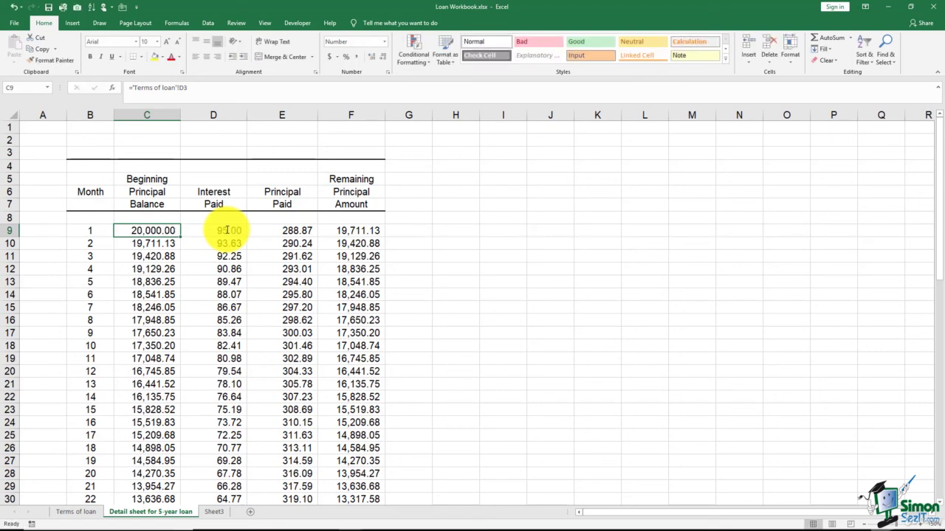